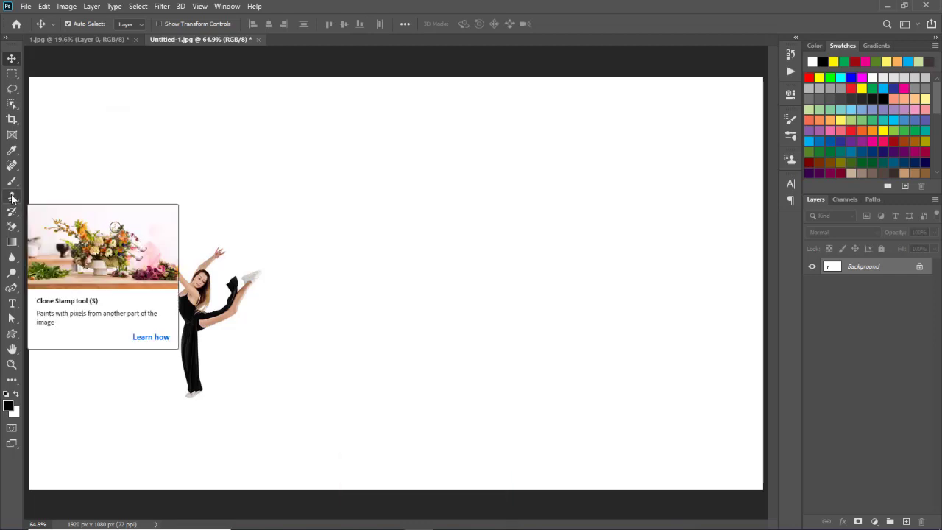
Choose the Clone Stamp tool, try larger brush sizes and settle on a 90 px brush
left_click(12, 197)
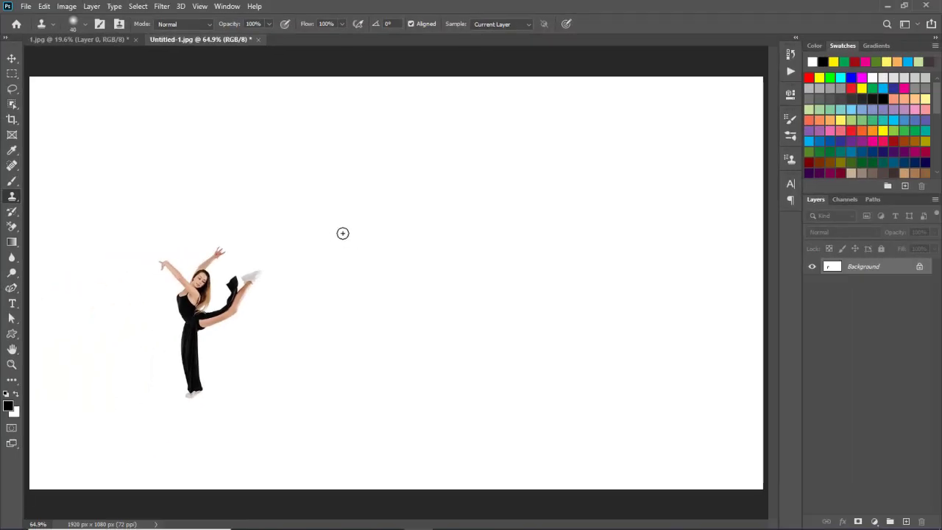
key("]")
key("]")
key("]")
key("]")
key("]")
key("]")
key("]")
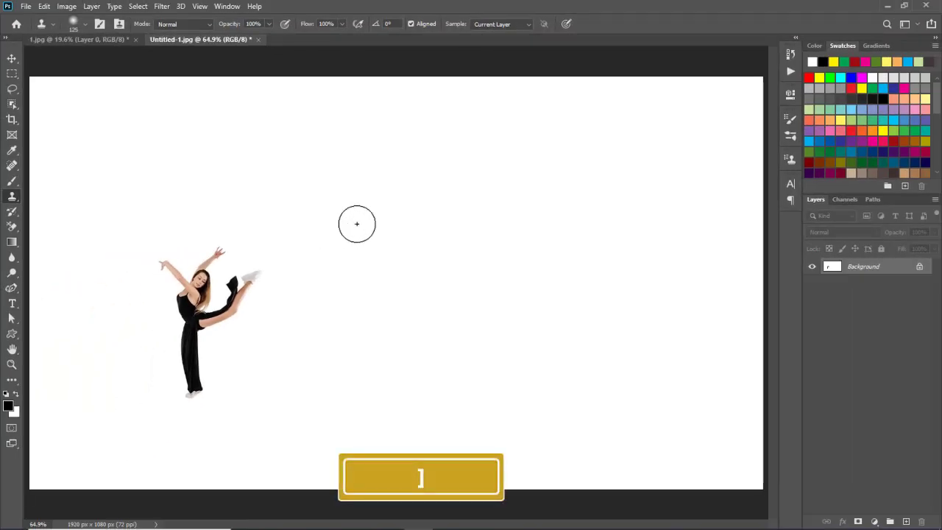
key("]")
key("]")
key("]")
key("]")
key("]")
key("]")
key("]")
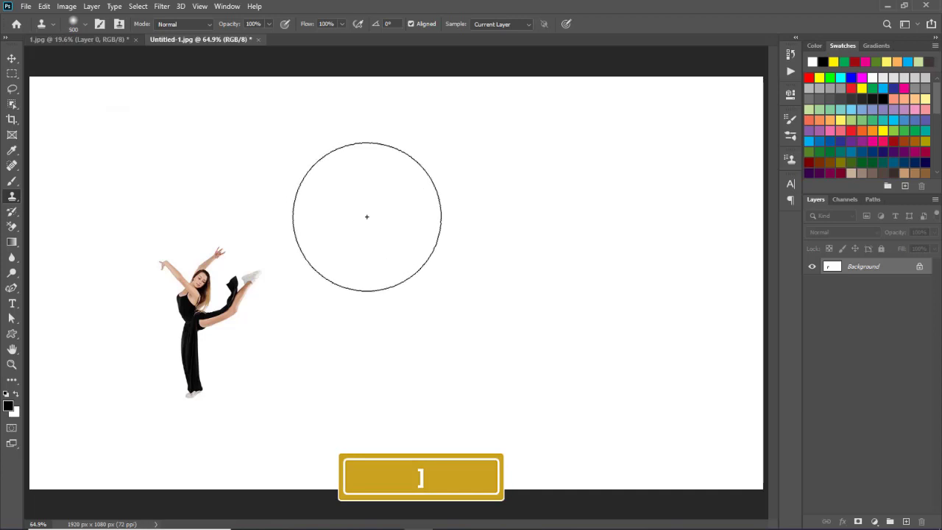
key("]")
key("]")
key("[")
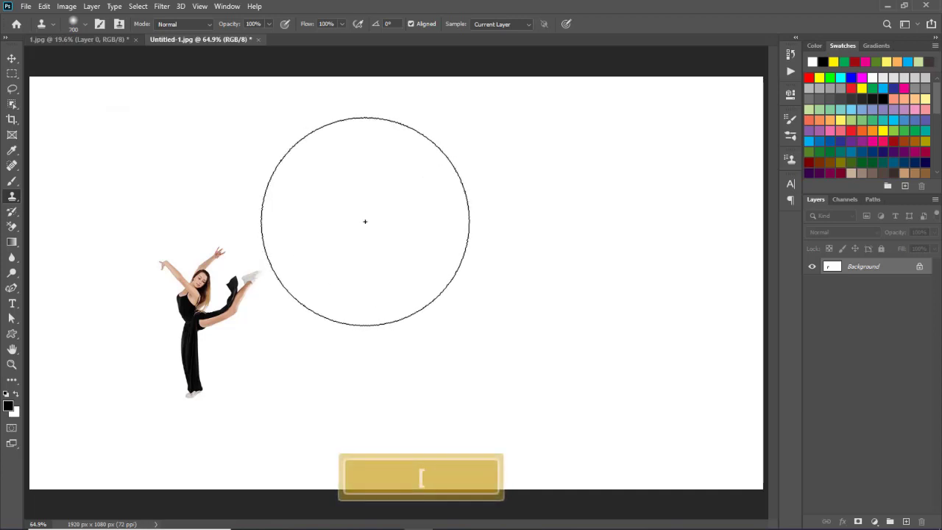
key("[")
key("[")
key("[")
key("[")
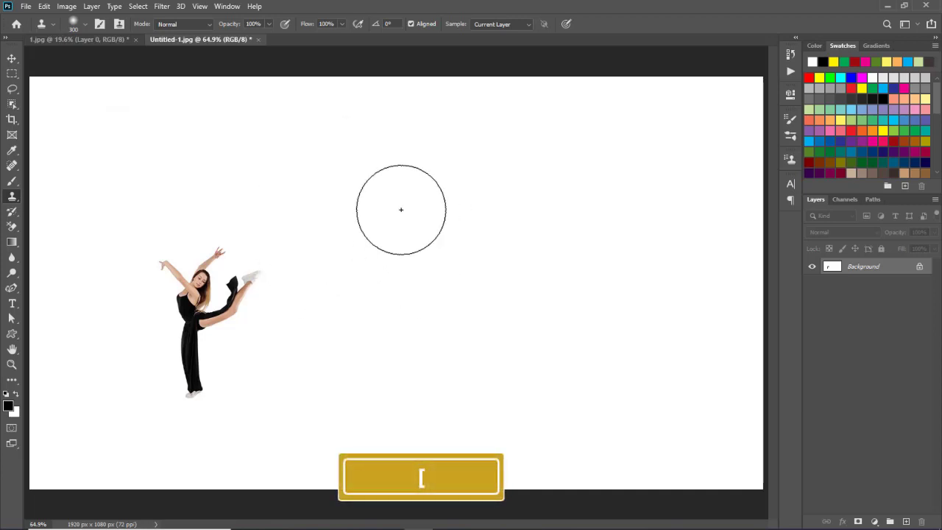
key("[")
key("[")
key("[")
key("[")
key("[")
key("[")
key("[")
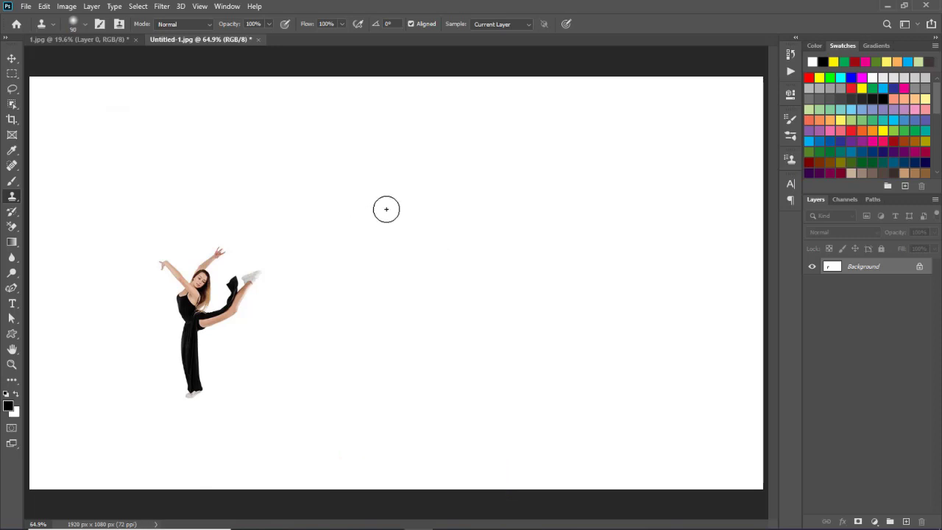
Keep the Clone Stamp blend mode at Normal and set it to sample from All Layers
left_click(83, 27)
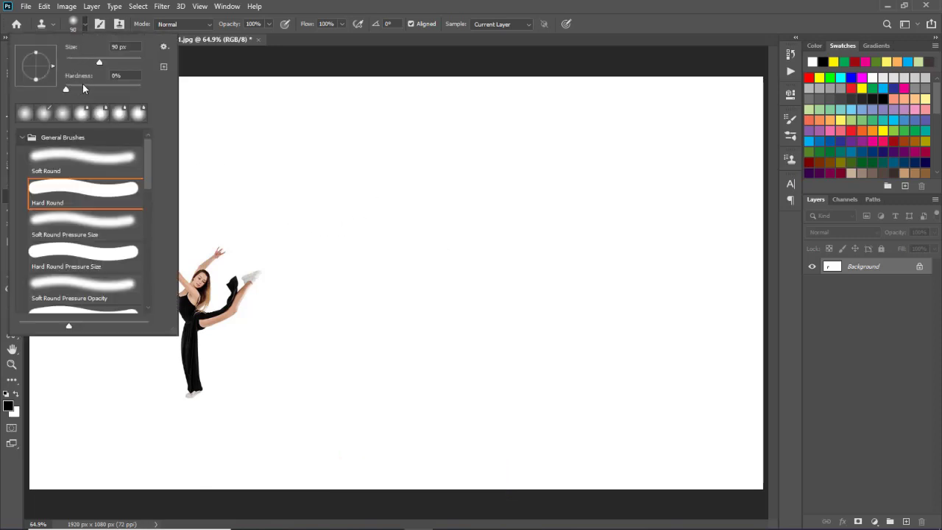
left_click(295, 47)
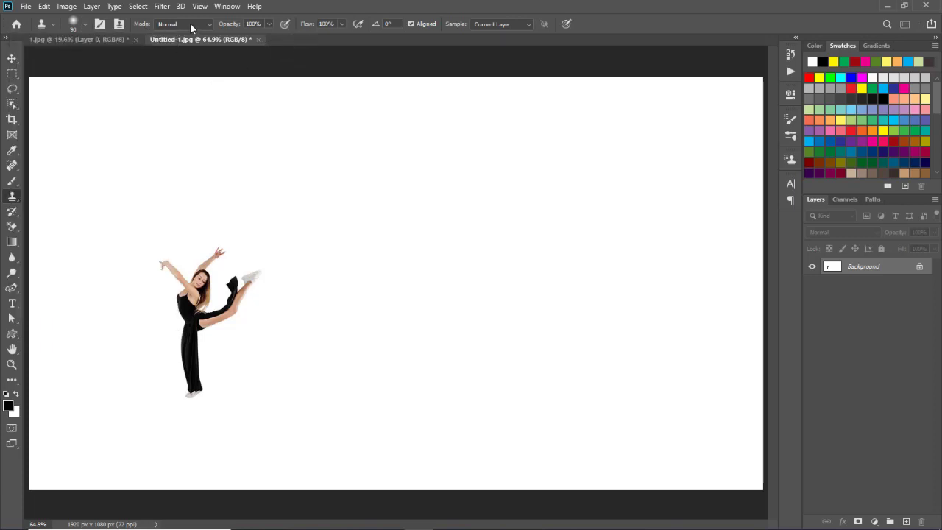
left_click(210, 27)
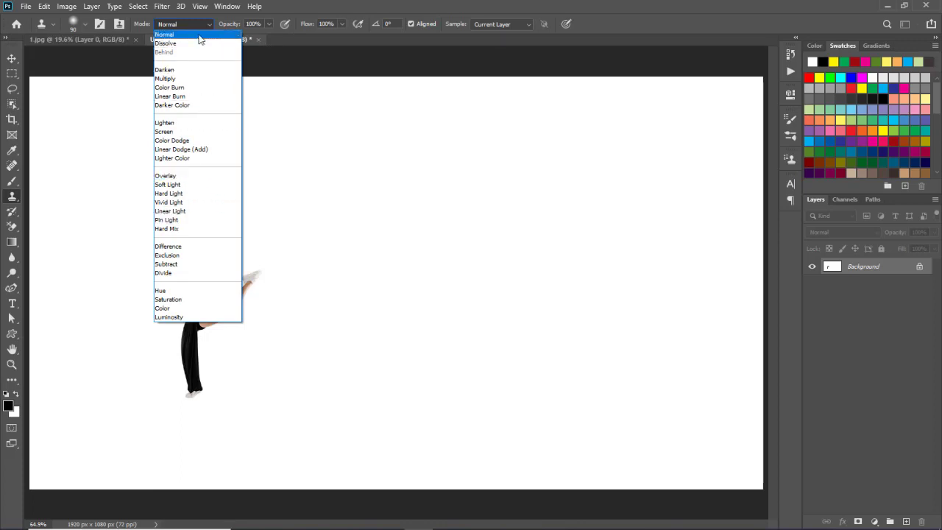
left_click(198, 35)
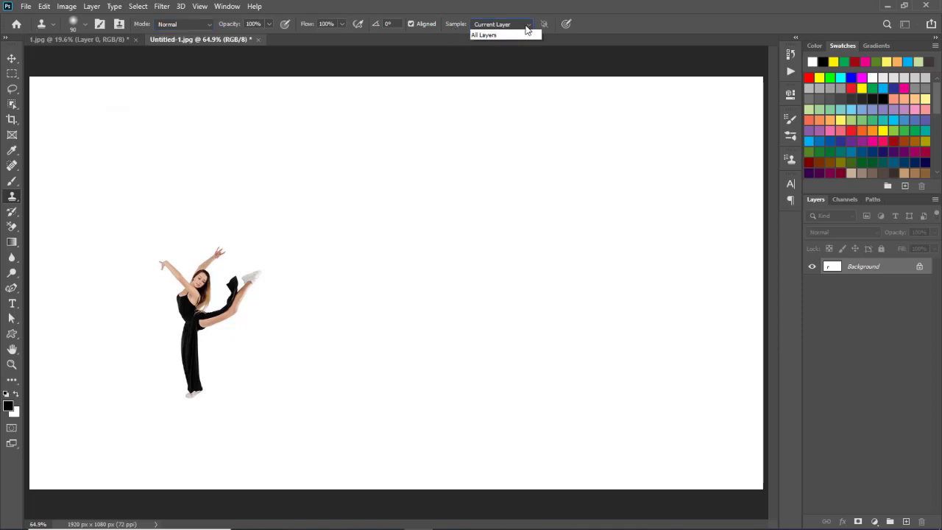
left_click(525, 24)
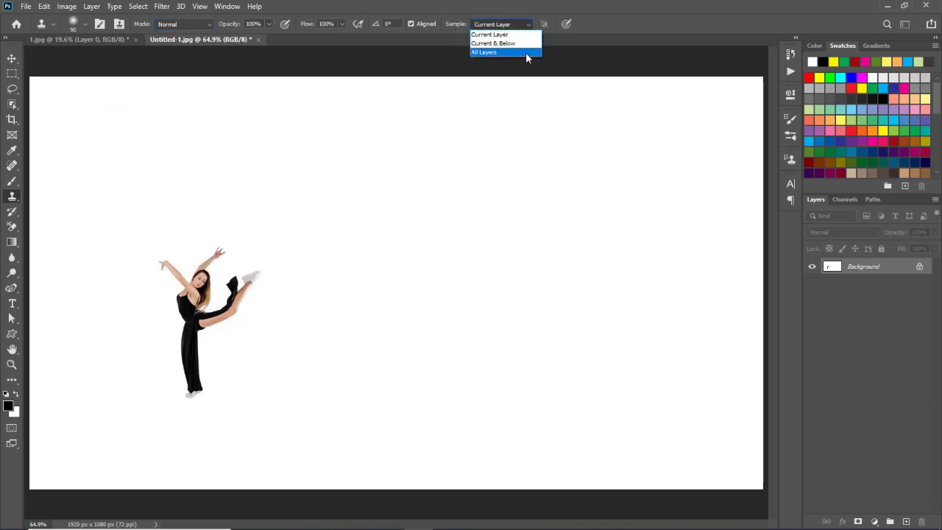
left_click(526, 53)
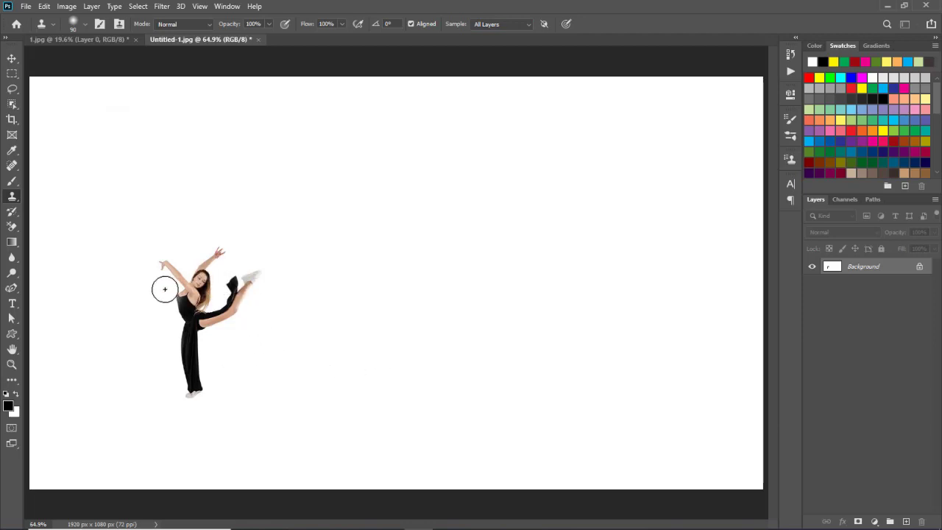
Sample the dancer's raised hand and clone the whole dancer into the empty middle of the canvas
key("ctrl+z")
left_click(164, 265, "alt")
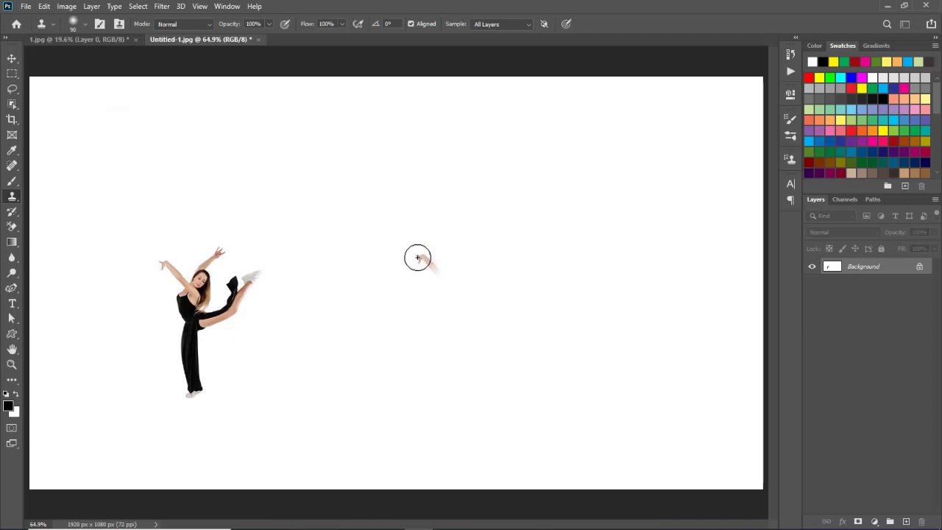
mouse_move(418, 257)
left_mouse_down()
mouse_move(446, 275)
mouse_move(486, 248)
mouse_move(440, 292)
mouse_move(444, 310)
mouse_move(462, 314)
mouse_move(520, 261)
mouse_move(442, 326)
mouse_move(444, 376)
mouse_move(475, 382)
mouse_move(442, 336)
mouse_move(509, 269)
mouse_move(452, 294)
mouse_move(473, 243)
mouse_move(427, 263)
mouse_move(461, 324)
mouse_move(498, 294)
mouse_move(448, 378)
mouse_move(432, 255)
mouse_move(414, 261)
left_mouse_up()
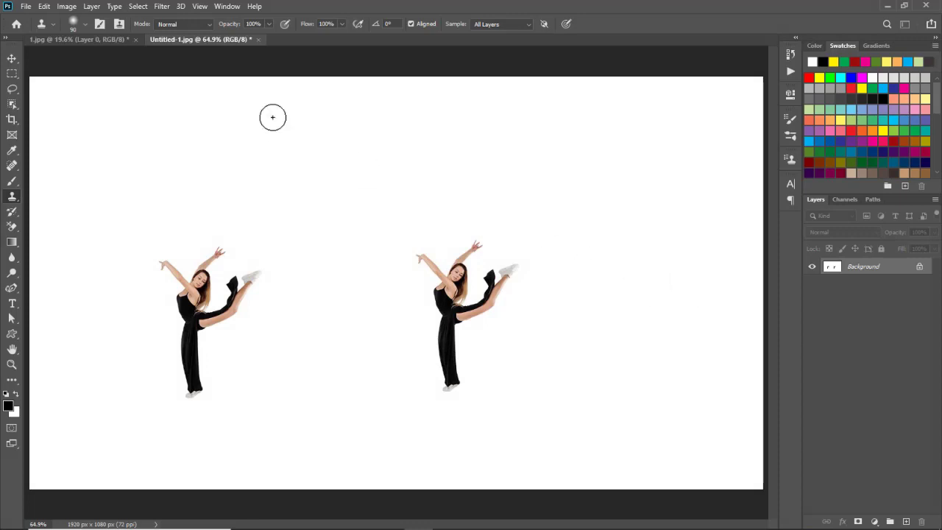
Flip the clone source horizontally, sample the original dancer's hand and paint a mirrored dancer on the canvas's right side
left_click(229, 7)
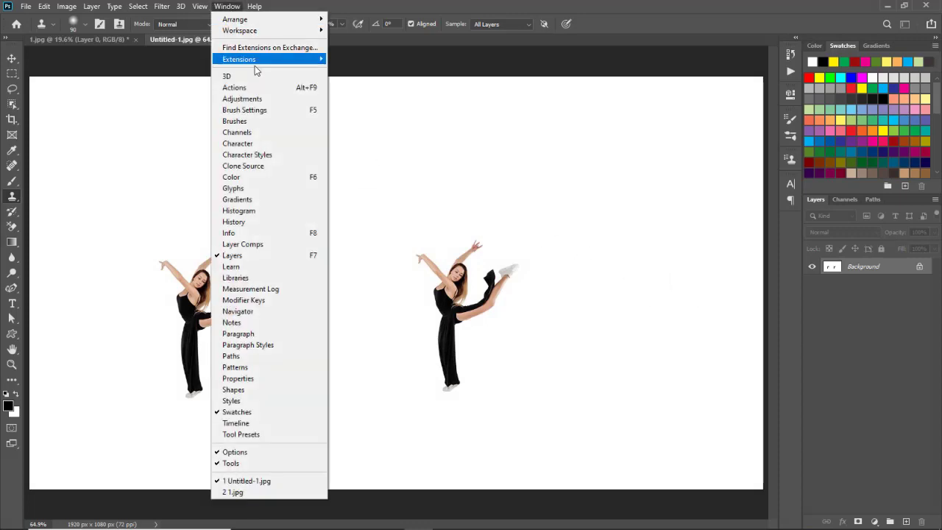
left_click(292, 171)
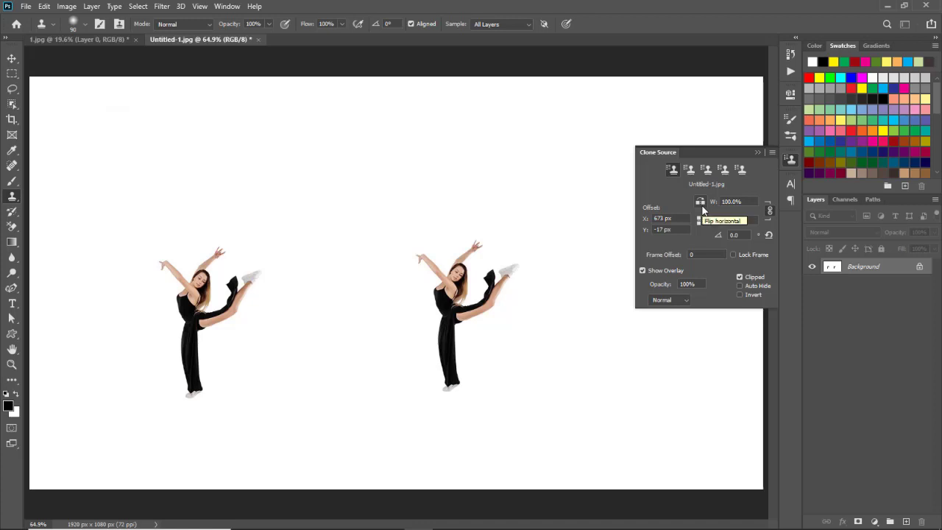
left_click(758, 153)
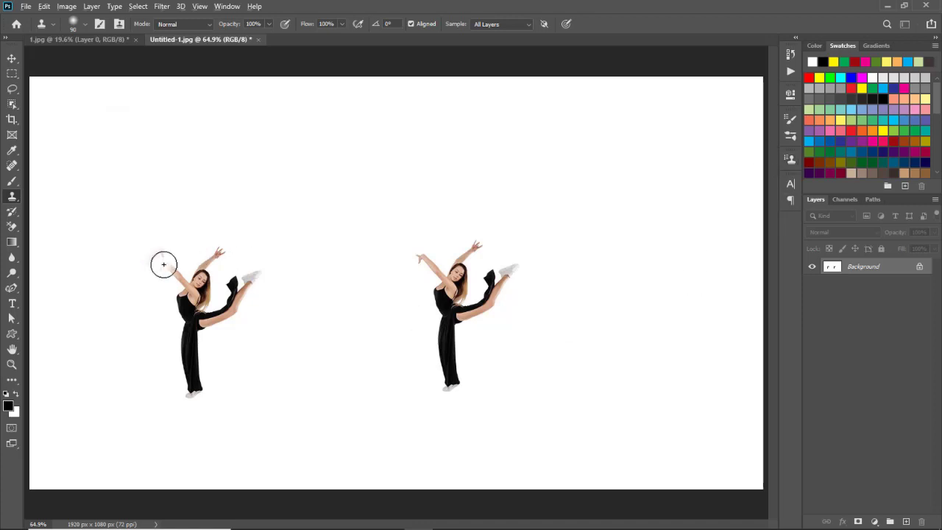
left_click_drag(164, 264, 156, 215)
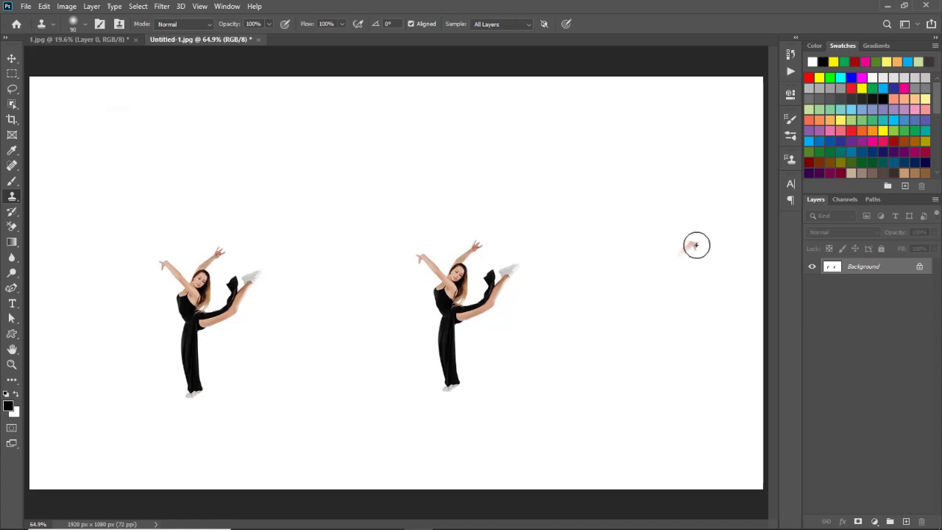
mouse_move(707, 255)
left_mouse_down()
mouse_move(679, 252)
mouse_move(684, 281)
mouse_move(690, 245)
mouse_move(652, 228)
mouse_move(643, 286)
mouse_move(654, 318)
mouse_move(616, 245)
mouse_move(606, 257)
mouse_move(619, 249)
mouse_move(670, 309)
mouse_move(698, 396)
mouse_move(682, 370)
mouse_move(699, 237)
mouse_move(691, 271)
mouse_move(658, 241)
mouse_move(629, 285)
mouse_move(666, 293)
mouse_move(688, 399)
left_mouse_up()
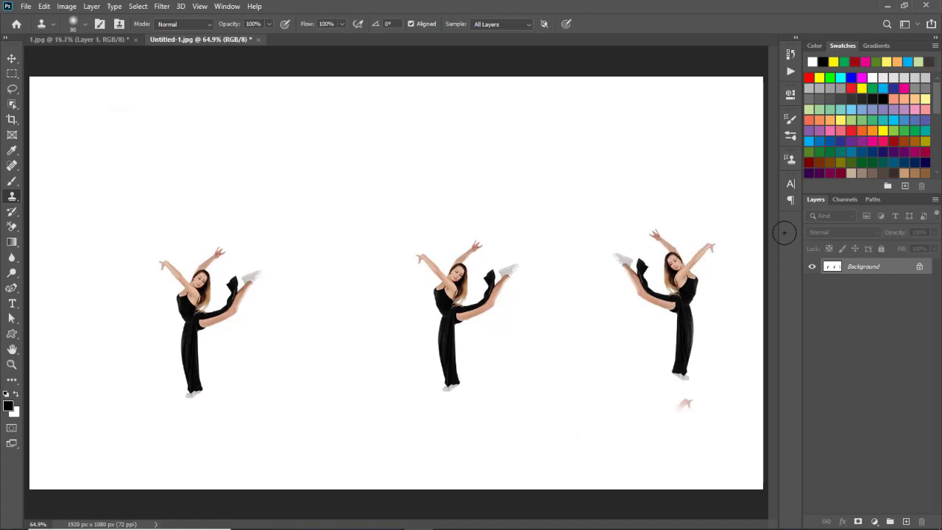
Turn off the clone source's horizontal flip and switch to the 1.jpg document
left_click(791, 162)
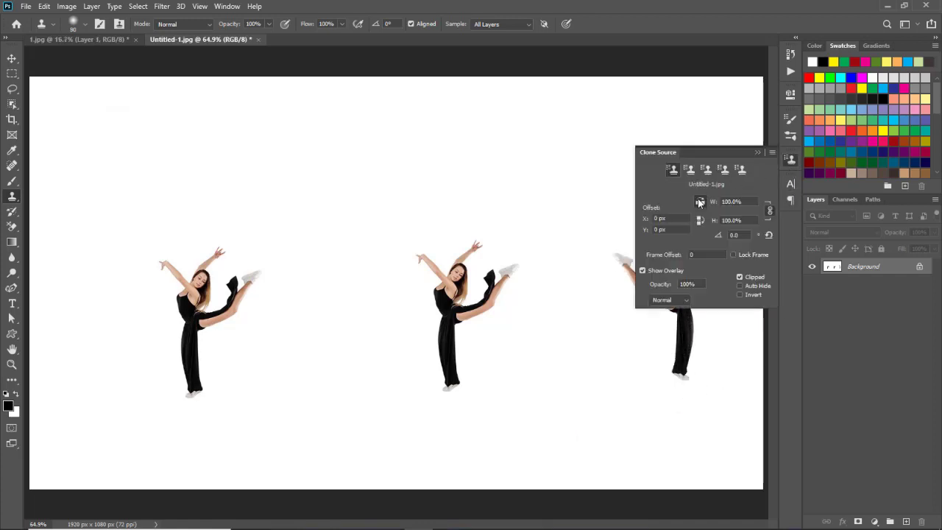
left_click(758, 152)
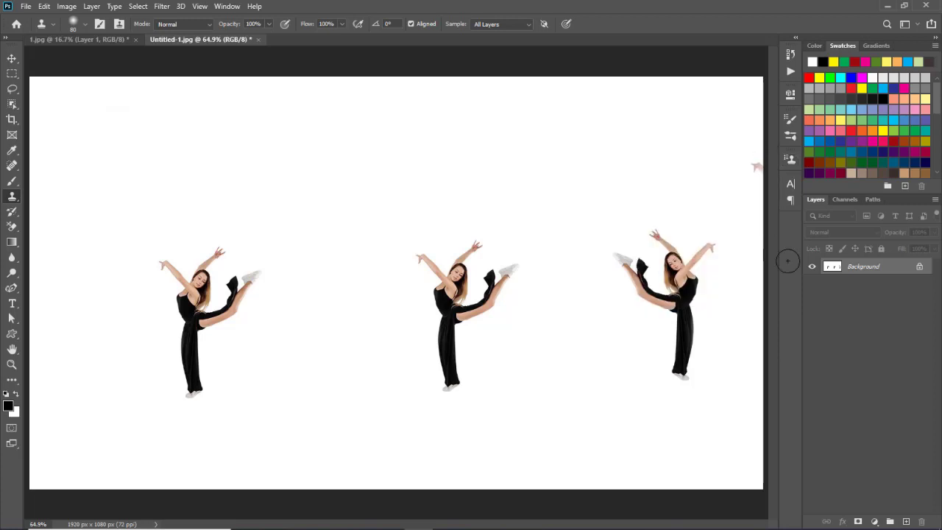
left_click(66, 41)
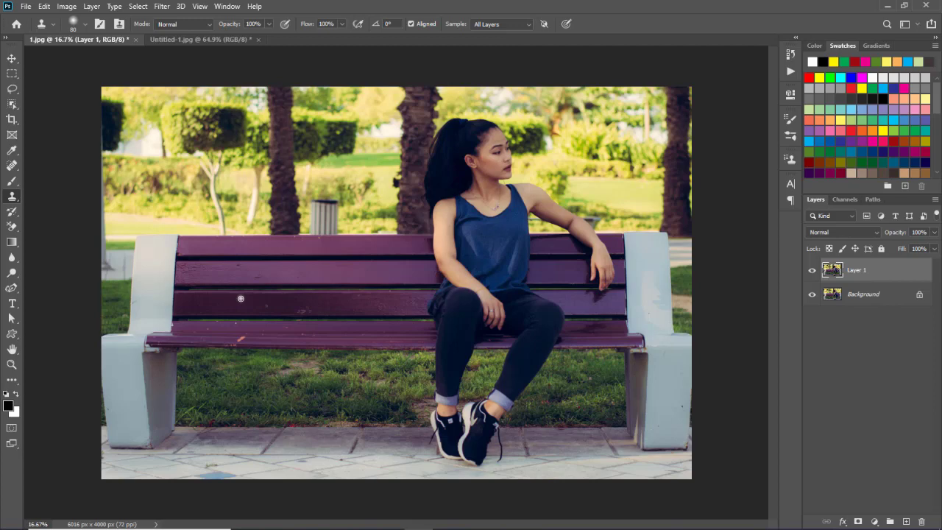
Enlarge the brush to 500 px and clone bench planks, grass and paving over the woman's lower torso, arms and legs
key("bracketright")
key("bracketright")
key("bracketright")
key("bracketright")
key("bracketright")
scroll(251, 289, "up", 1)
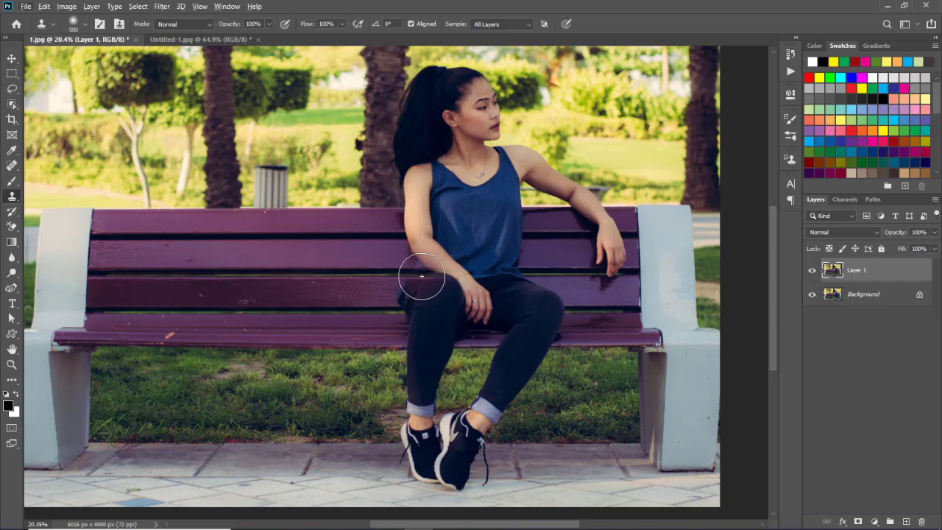
mouse_move(422, 276)
left_mouse_down()
mouse_move(532, 274)
mouse_move(415, 274)
left_mouse_up()
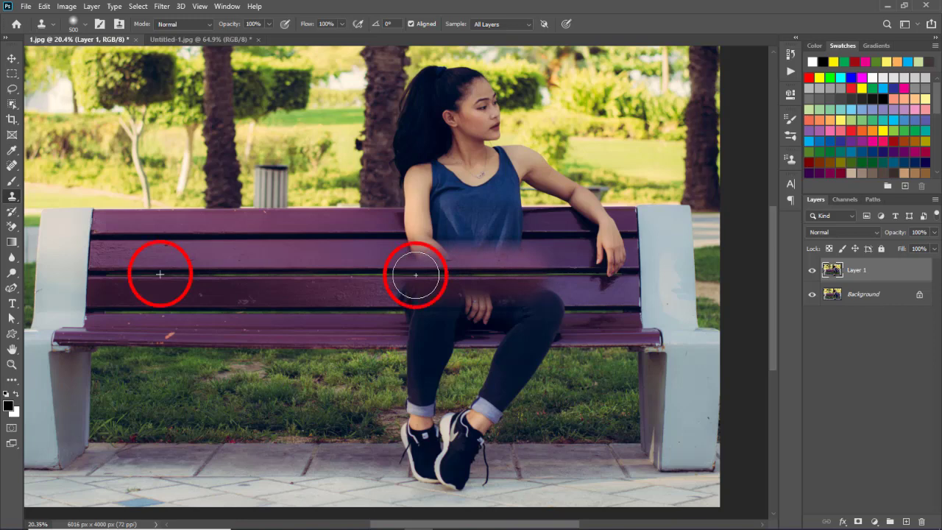
mouse_move(416, 274)
left_mouse_down()
mouse_move(405, 297)
mouse_move(536, 295)
mouse_move(551, 307)
mouse_move(544, 321)
mouse_move(418, 328)
mouse_move(420, 351)
mouse_move(437, 353)
mouse_move(406, 365)
mouse_move(425, 373)
mouse_move(410, 398)
mouse_move(410, 412)
mouse_move(424, 407)
mouse_move(408, 456)
mouse_move(455, 473)
mouse_move(463, 460)
mouse_move(451, 422)
mouse_move(479, 474)
mouse_move(479, 426)
mouse_move(508, 398)
mouse_move(513, 383)
mouse_move(490, 397)
mouse_move(522, 348)
mouse_move(545, 348)
mouse_move(588, 299)
mouse_move(598, 324)
mouse_move(600, 257)
mouse_move(539, 267)
mouse_move(436, 256)
mouse_move(420, 217)
mouse_move(417, 236)
mouse_move(402, 231)
mouse_move(423, 234)
mouse_move(397, 233)
mouse_move(524, 231)
mouse_move(448, 233)
mouse_move(498, 235)
mouse_move(532, 223)
mouse_move(606, 268)
mouse_move(564, 234)
mouse_move(579, 231)
mouse_move(569, 195)
mouse_move(551, 189)
mouse_move(580, 203)
mouse_move(543, 189)
mouse_move(568, 212)
left_mouse_up()
With a 400 px brush and a horizontally flipped clone source, clone the tree trunk and background over the woman's hair and head
key("bracketleft")
scroll(568, 212, "down", 1)
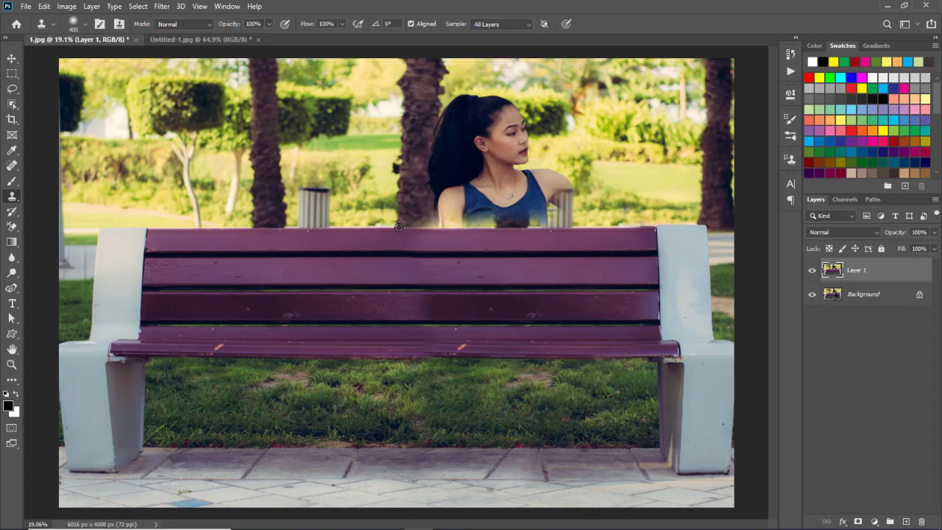
mouse_move(398, 226)
left_mouse_down()
mouse_move(376, 214)
mouse_move(434, 217)
left_mouse_up()
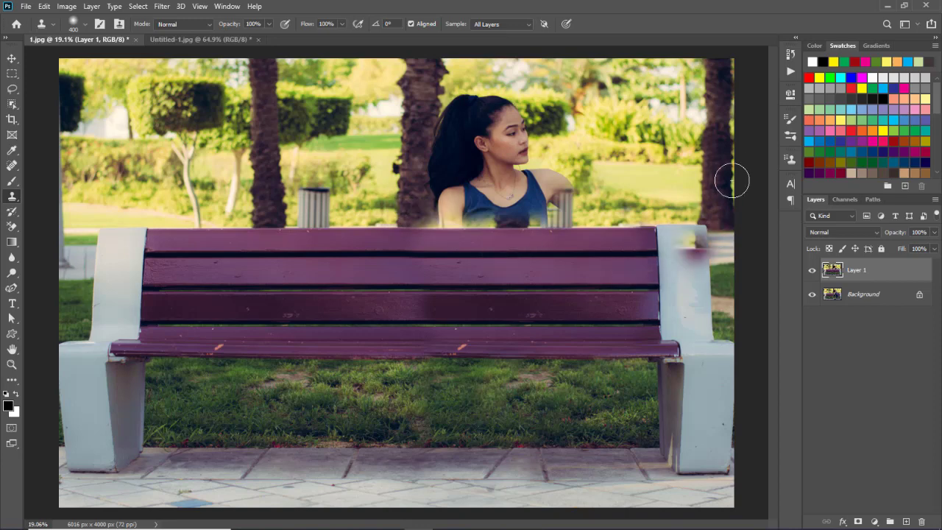
left_click(790, 159)
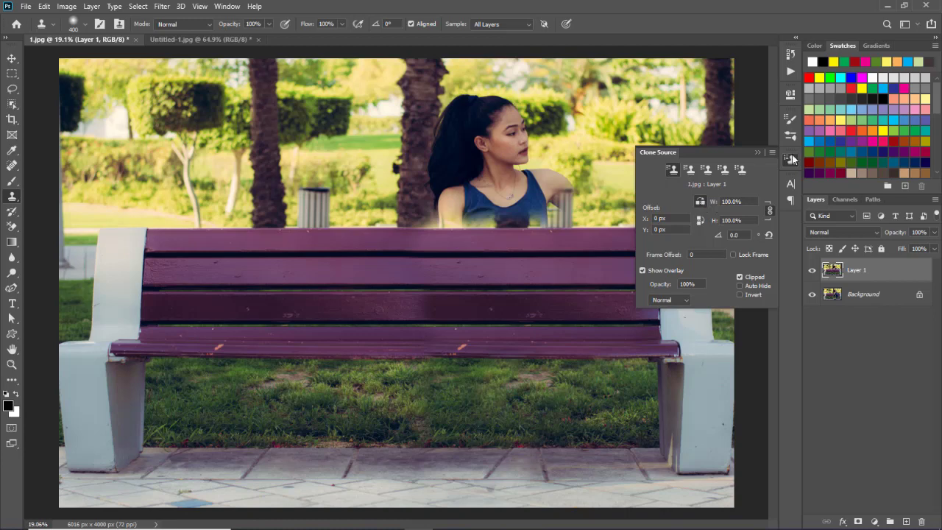
left_click(759, 152)
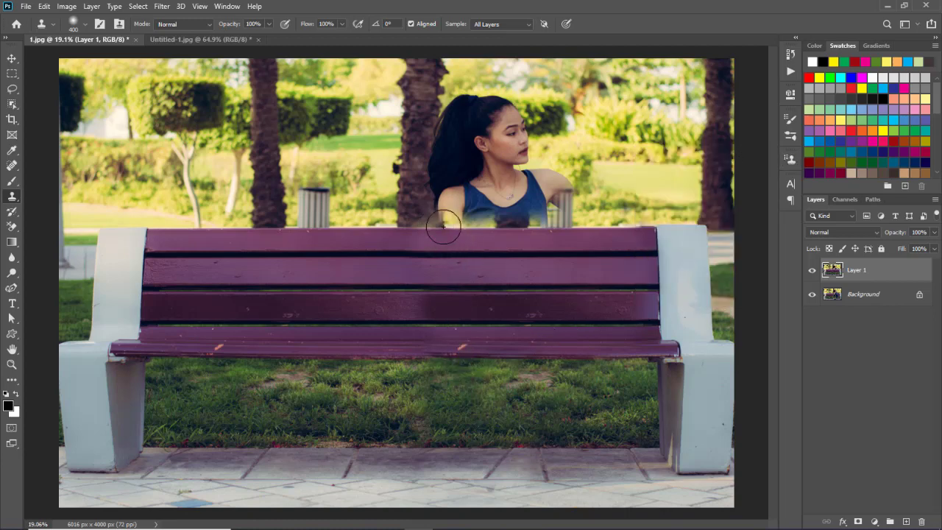
mouse_move(444, 224)
left_mouse_down()
mouse_move(453, 120)
mouse_move(453, 133)
mouse_move(473, 111)
mouse_move(465, 105)
mouse_move(460, 116)
mouse_move(464, 105)
mouse_move(479, 115)
mouse_move(466, 201)
mouse_move(494, 206)
mouse_move(496, 132)
mouse_move(498, 160)
mouse_move(552, 164)
mouse_move(550, 105)
mouse_move(493, 107)
mouse_move(510, 127)
mouse_move(481, 111)
mouse_move(500, 125)
left_mouse_up()
Reduce the brush to 200 px and clone greenery over the leftover blue top, the duplicated bin and the mirrored background details
key("bracketleft")
key("bracketleft")
key("bracketleft")
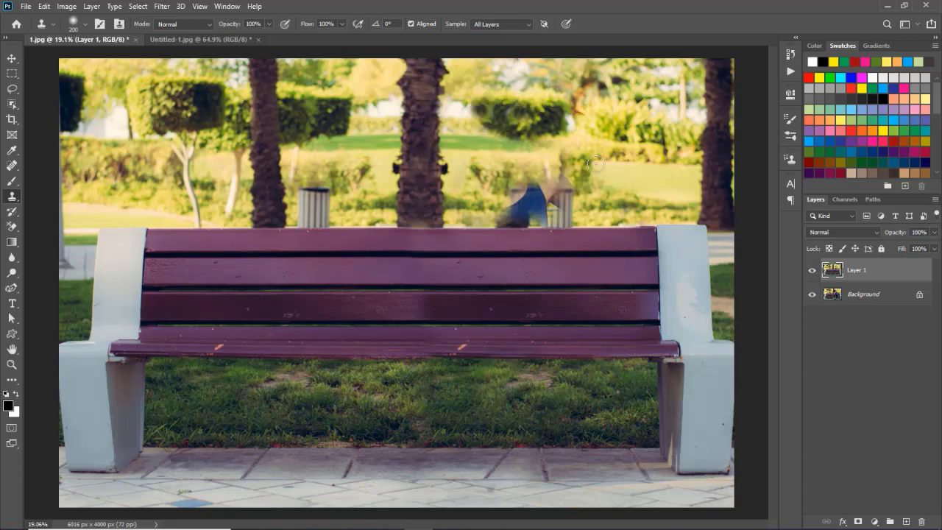
mouse_move(563, 208)
left_mouse_down()
mouse_move(515, 206)
mouse_move(501, 214)
mouse_move(560, 216)
mouse_move(529, 187)
mouse_move(565, 191)
left_mouse_up()
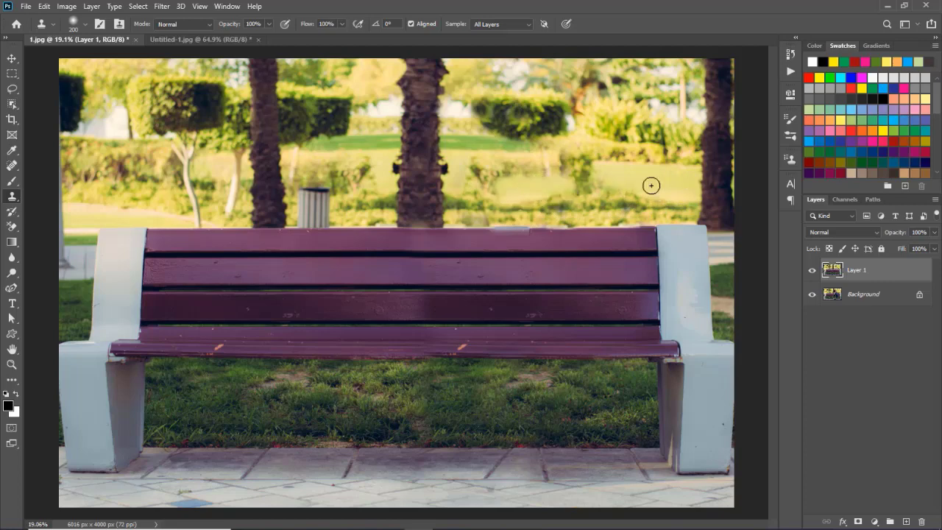
mouse_move(473, 161)
left_mouse_down()
mouse_move(489, 190)
mouse_move(525, 169)
mouse_move(511, 167)
mouse_move(650, 188)
left_mouse_up()
mouse_move(521, 170)
left_mouse_down()
mouse_move(711, 198)
mouse_move(687, 279)
mouse_move(517, 163)
left_mouse_up()
scroll(708, 167, "up", 1)
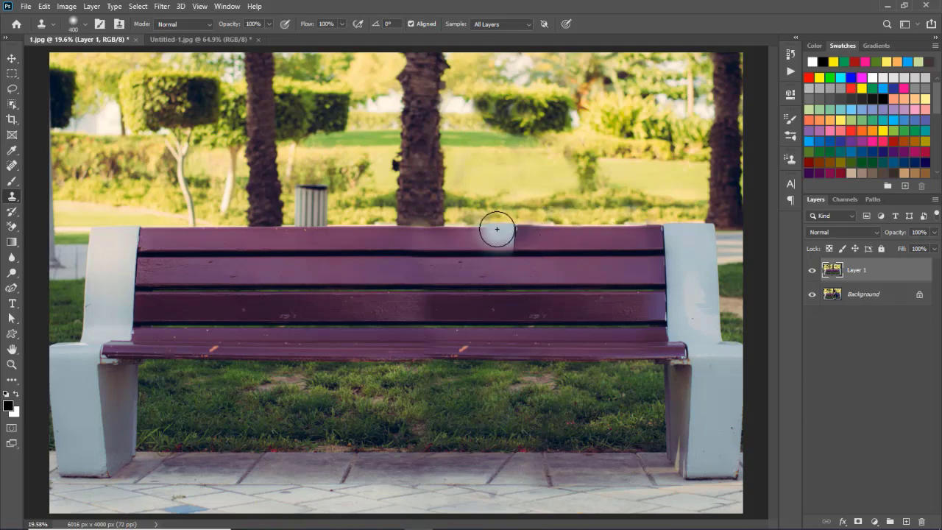
Turn off the clone source's horizontal flip and clone along the backrest's upper edge to straighten it, using a 400 px brush
left_click(790, 159)
left_click(791, 158)
left_click(528, 230)
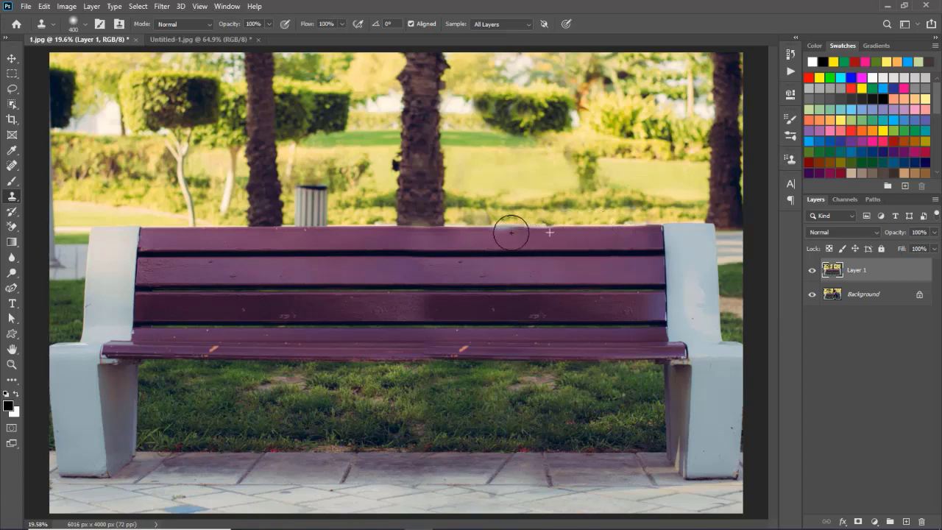
left_click_drag(574, 219, 614, 227)
left_click_drag(538, 230, 463, 225)
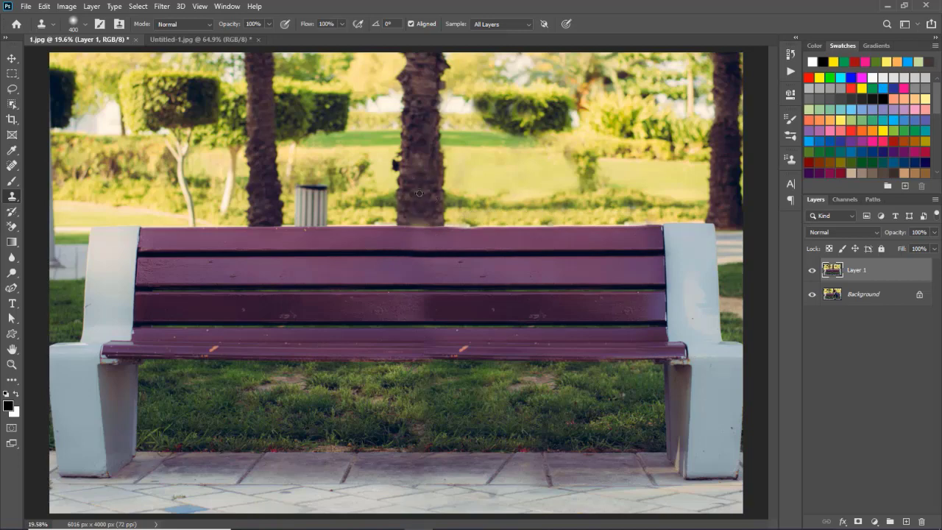
Reduce the brush to 200 px and clone out the orange mark near the seat's centre, tidying the seat's front edge
key("bracketleft")
key("bracketleft")
key("bracketleft")
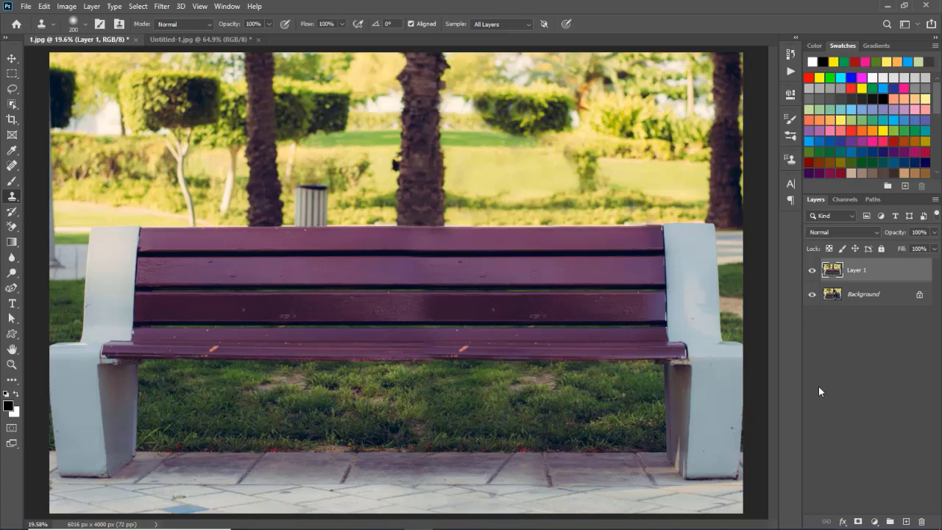
left_click(465, 349)
left_click(432, 361, "alt")
left_click(460, 359)
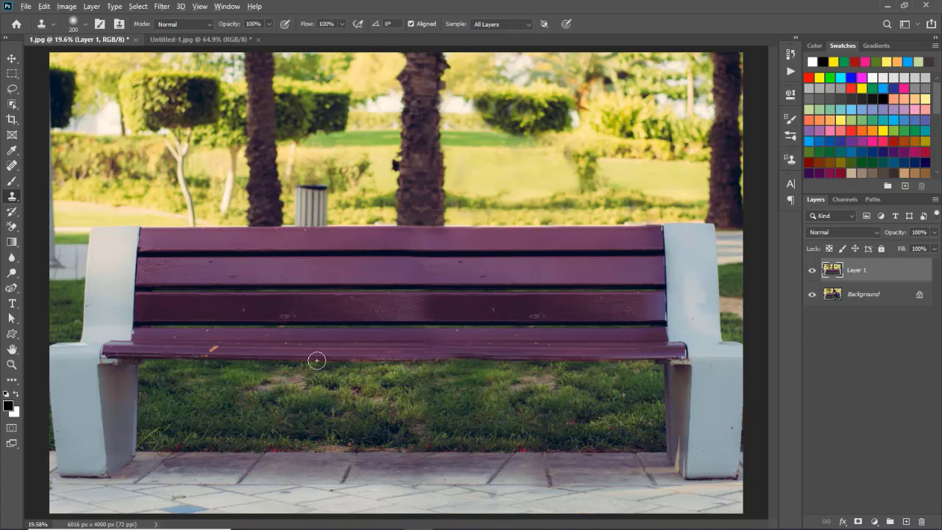
Toggle the visibility of Layer 1 repeatedly to compare the retouched bench with the original photo
left_click(812, 271)
left_click(813, 272)
left_click(813, 271)
left_click(813, 272)
left_click(813, 272)
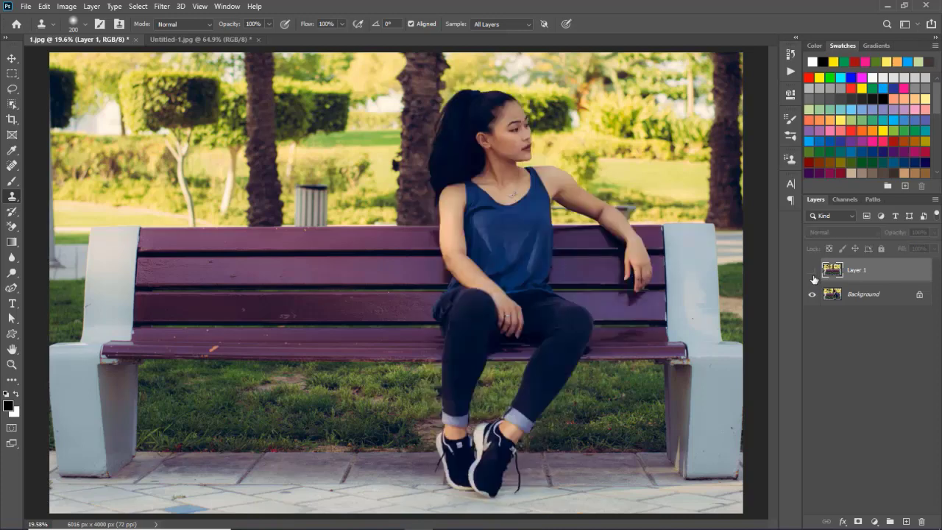
left_click(812, 271)
left_click(812, 276)
left_click(813, 277)
left_click(813, 277)
left_click(813, 277)
left_click(812, 281)
left_click(813, 281)
left_click(813, 281)
left_click(812, 281)
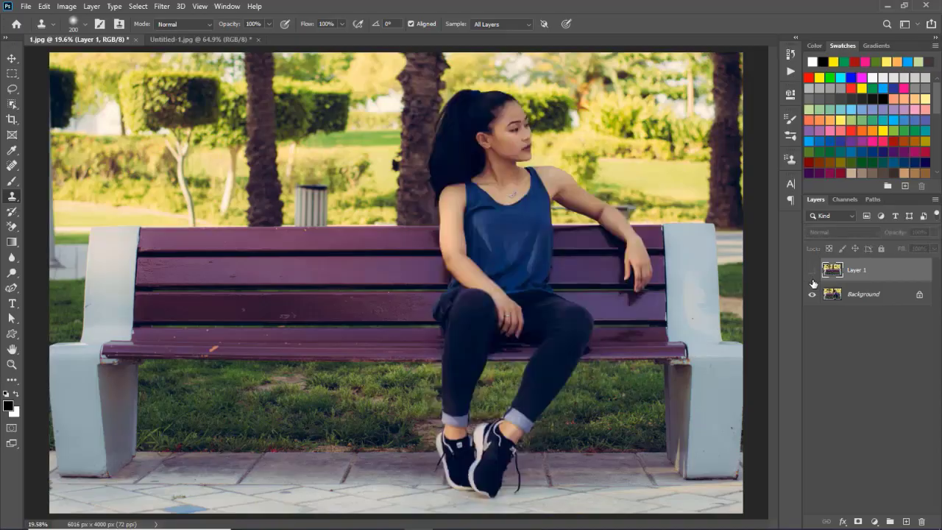